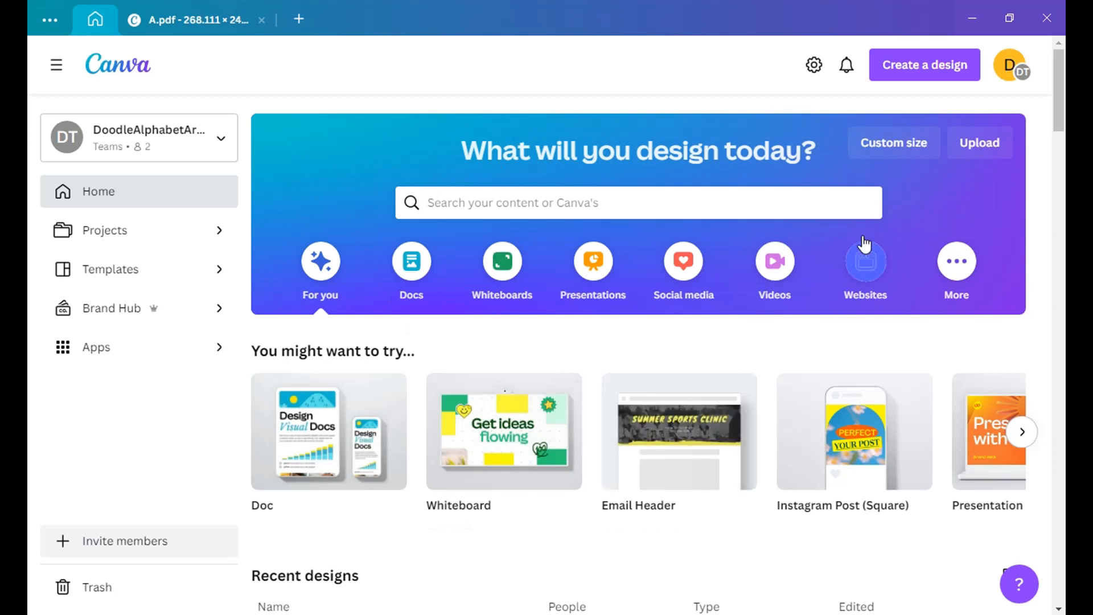
Step: Create a new whiteboard design and open the pages of the A.pdf project for use in it
click(932, 71)
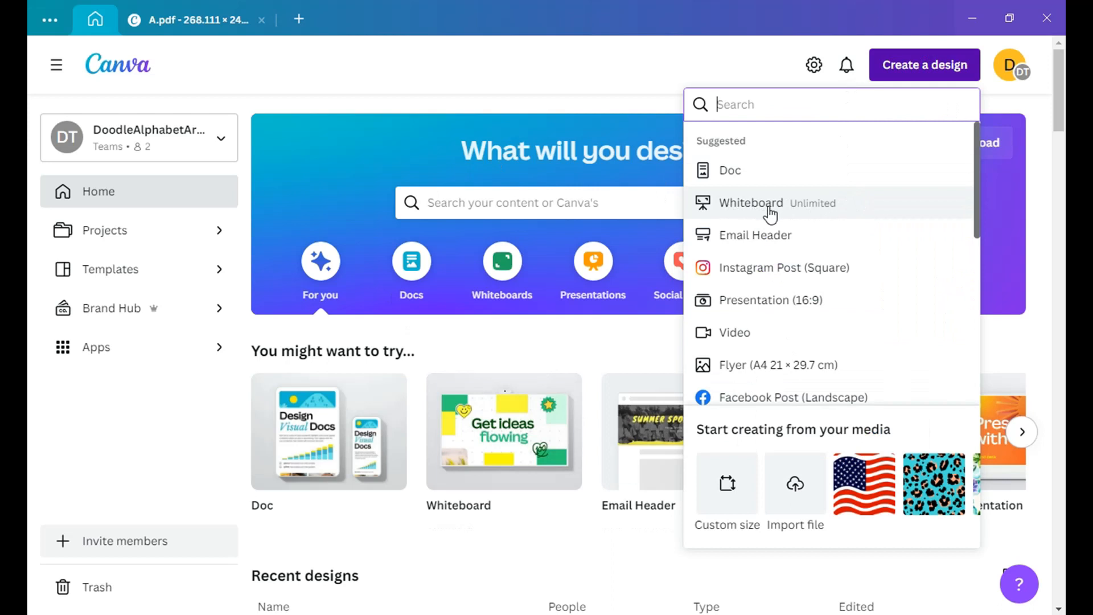
click(795, 212)
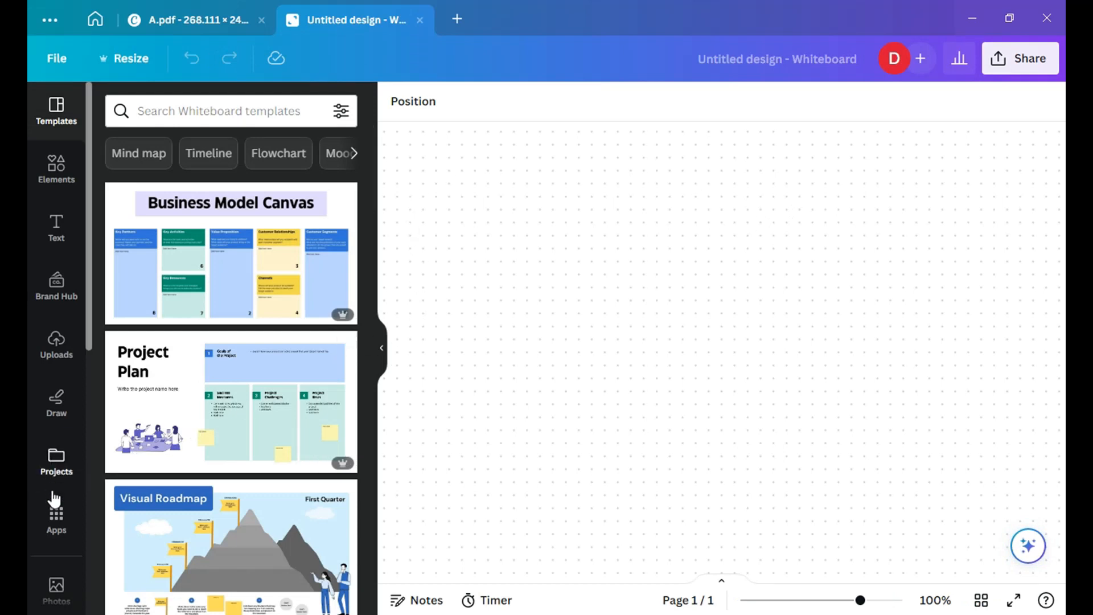
click(54, 468)
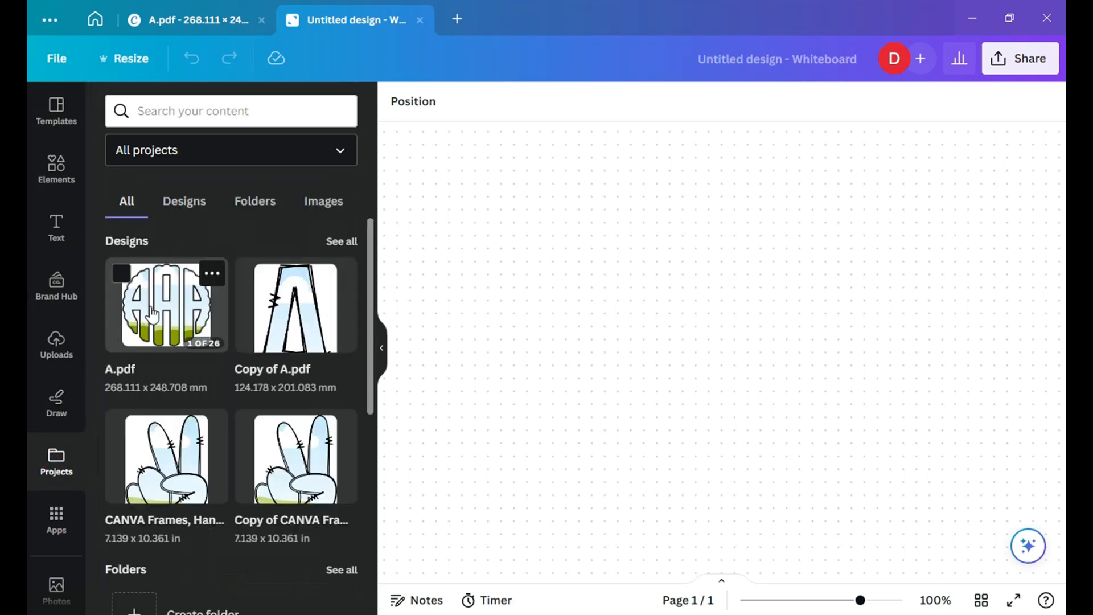
click(151, 310)
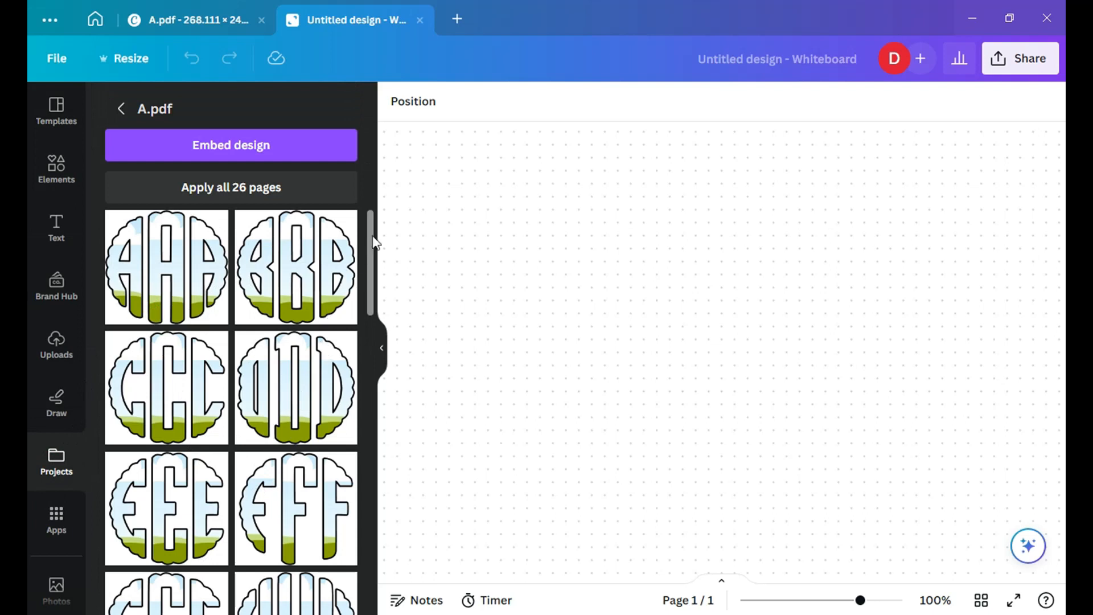
Step: Add the MMM and OOO scalloped monogram pages from A.pdf to the whiteboard
drag(371, 233, 377, 380)
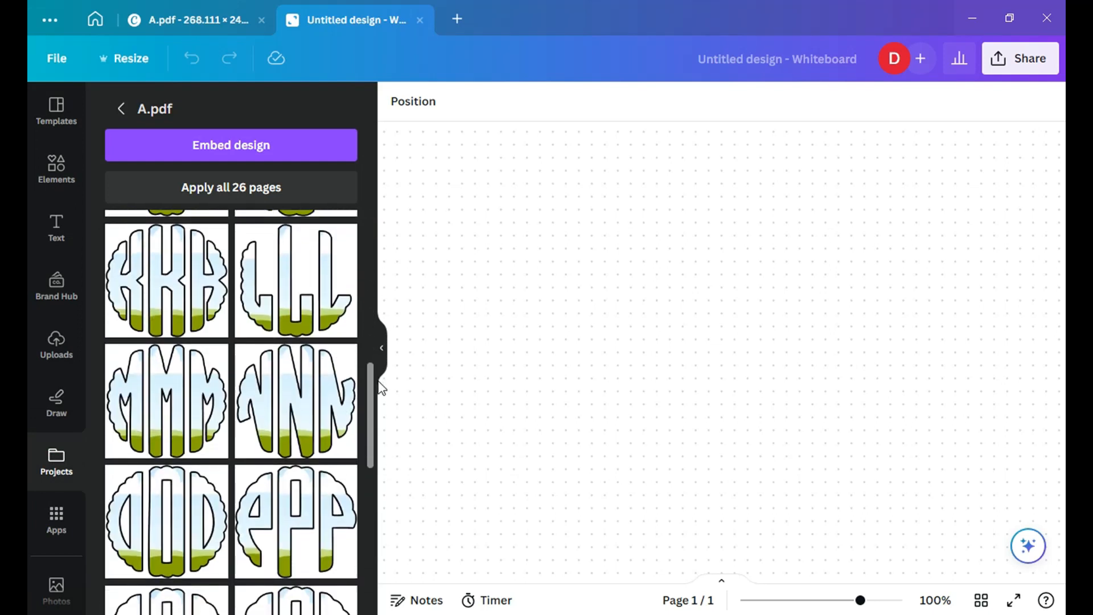
click(149, 400)
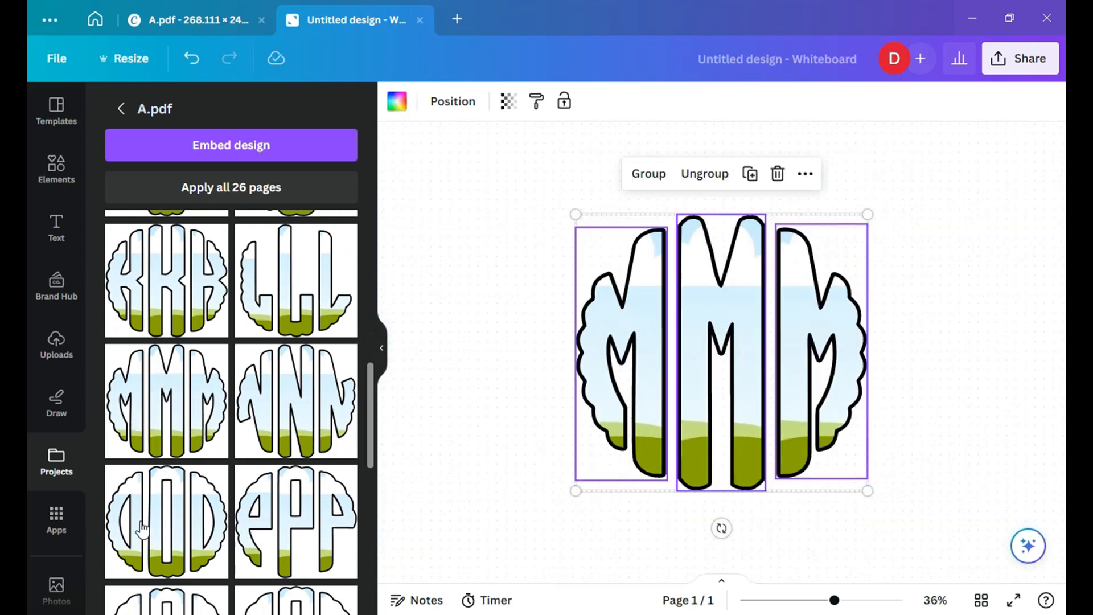
click(159, 522)
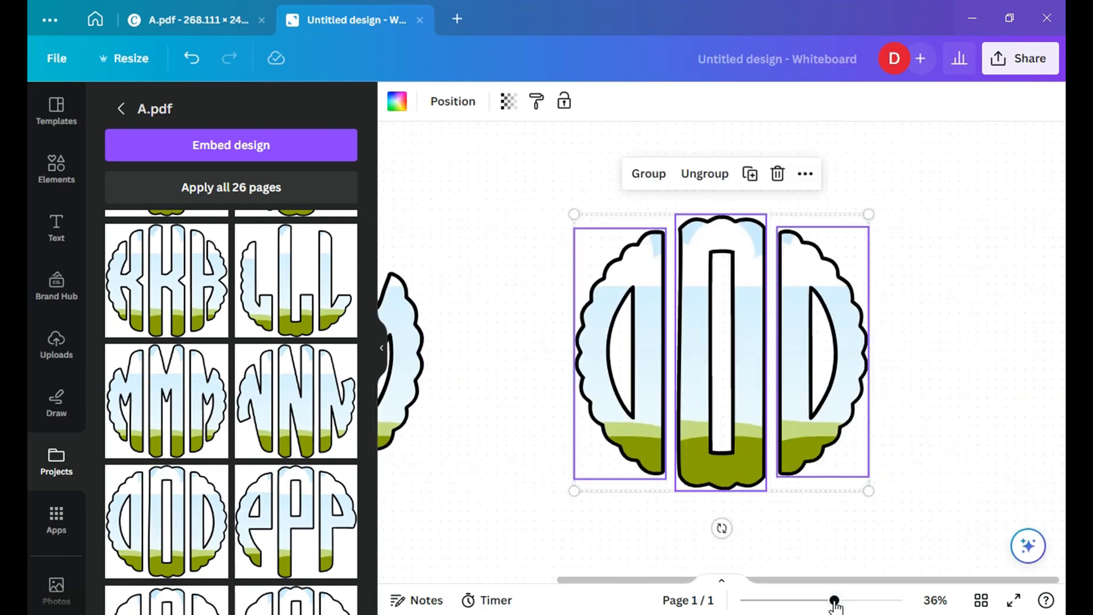
Step: Move the middle M out above its monogram and put the middle O between the two outer M letters
drag(834, 602, 804, 602)
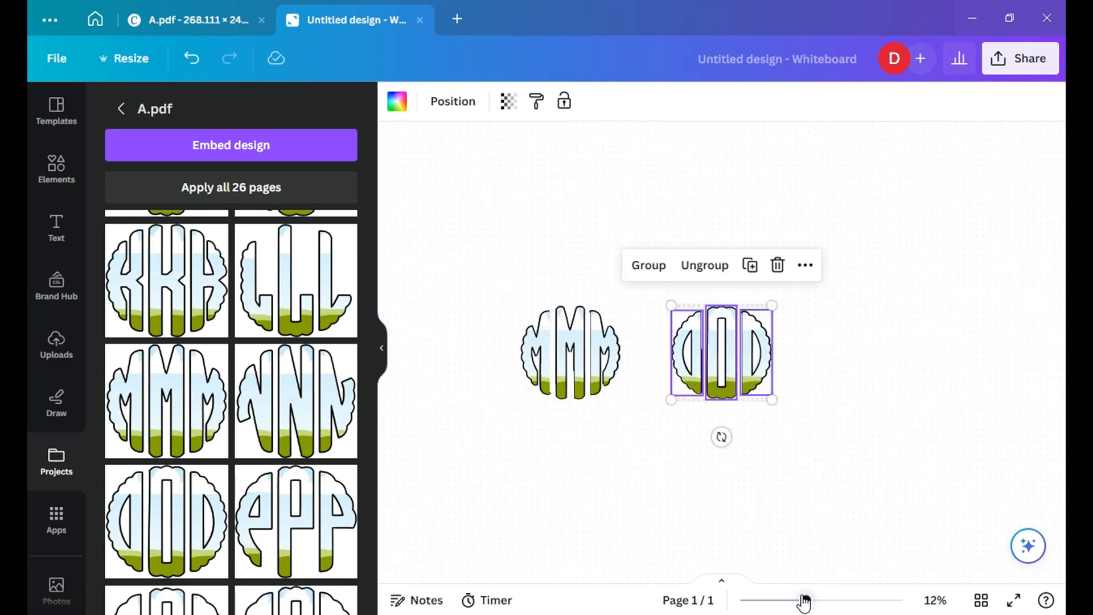
scroll(623, 376, up, 3)
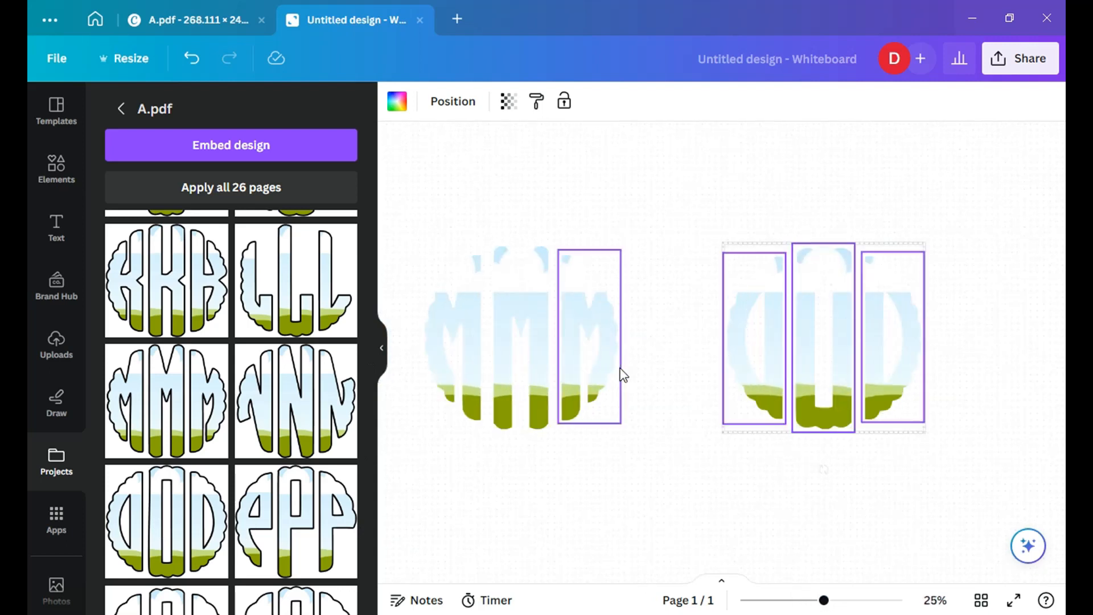
scroll(649, 381, down, 2)
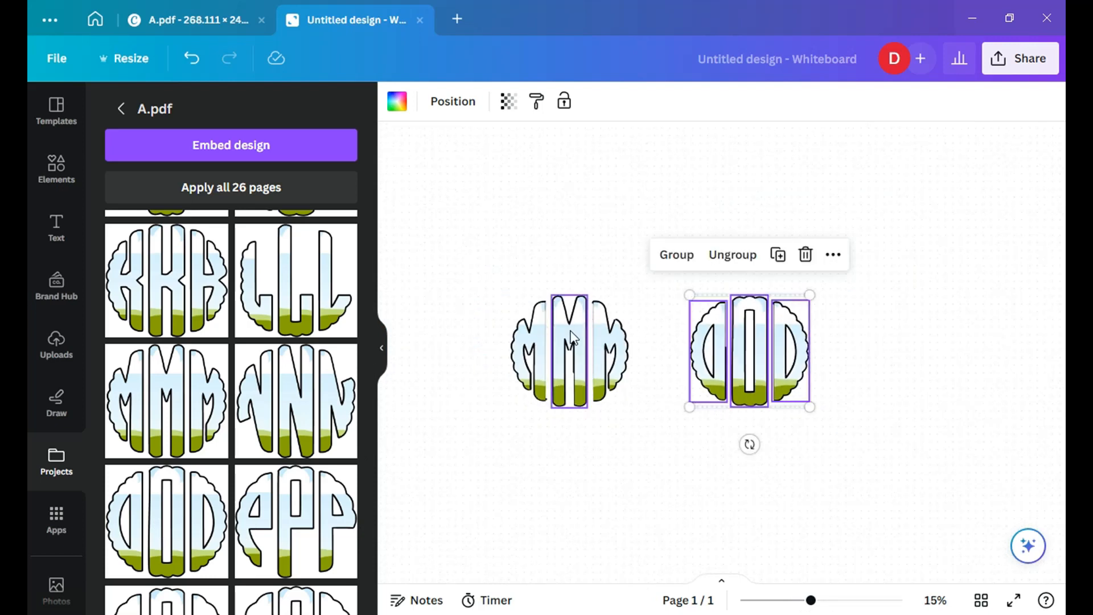
drag(571, 337, 574, 176)
click(747, 307)
drag(746, 307, 570, 336)
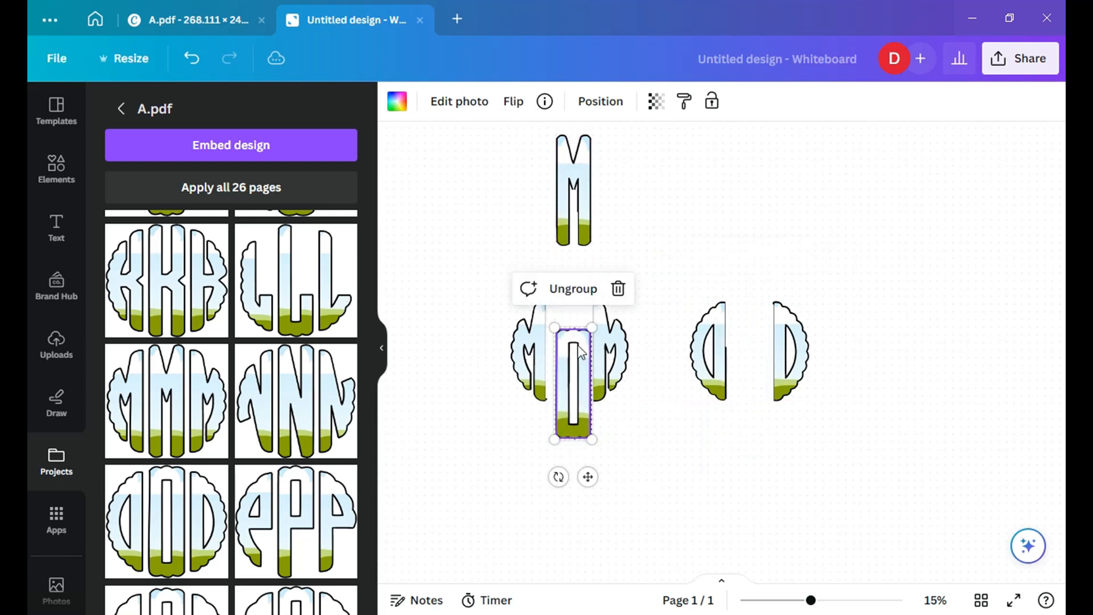
Step: Delete the two leftover outer O letters and the spare middle M
drag(671, 260, 848, 446)
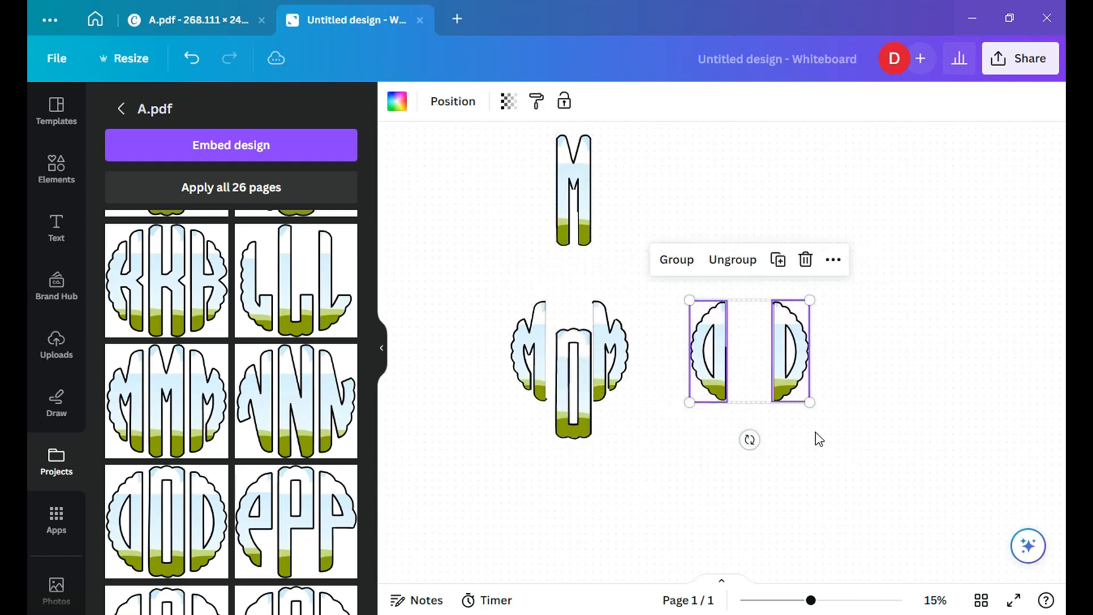
click(808, 260)
drag(501, 134, 638, 222)
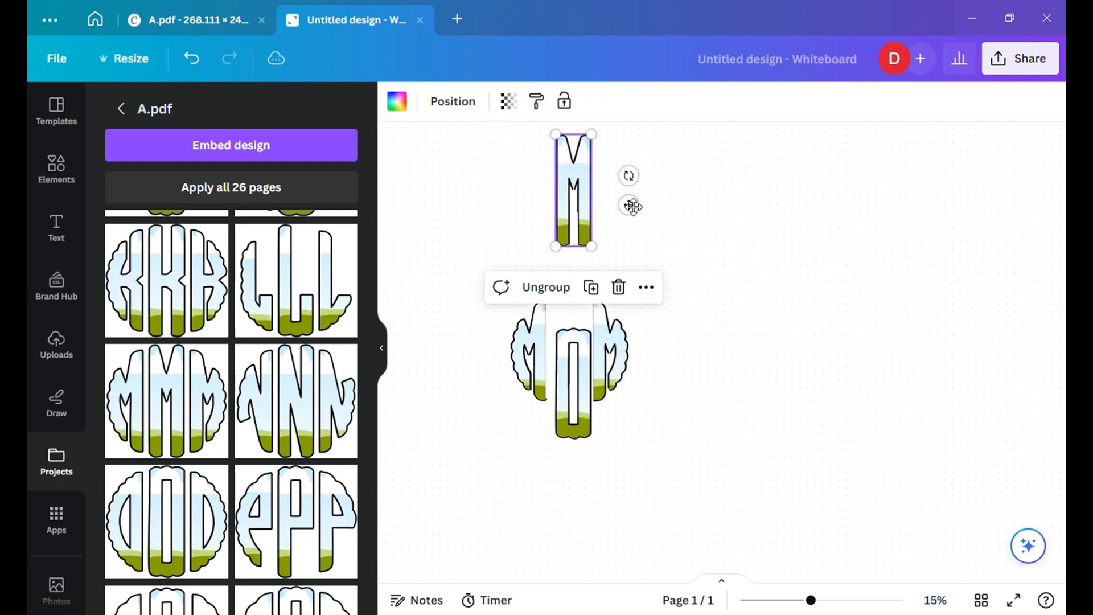
click(618, 287)
Step: Select the three remaining MOM letters together, shift them to clear space and line them up evenly with Tidy up
drag(477, 263, 685, 505)
drag(589, 372, 674, 349)
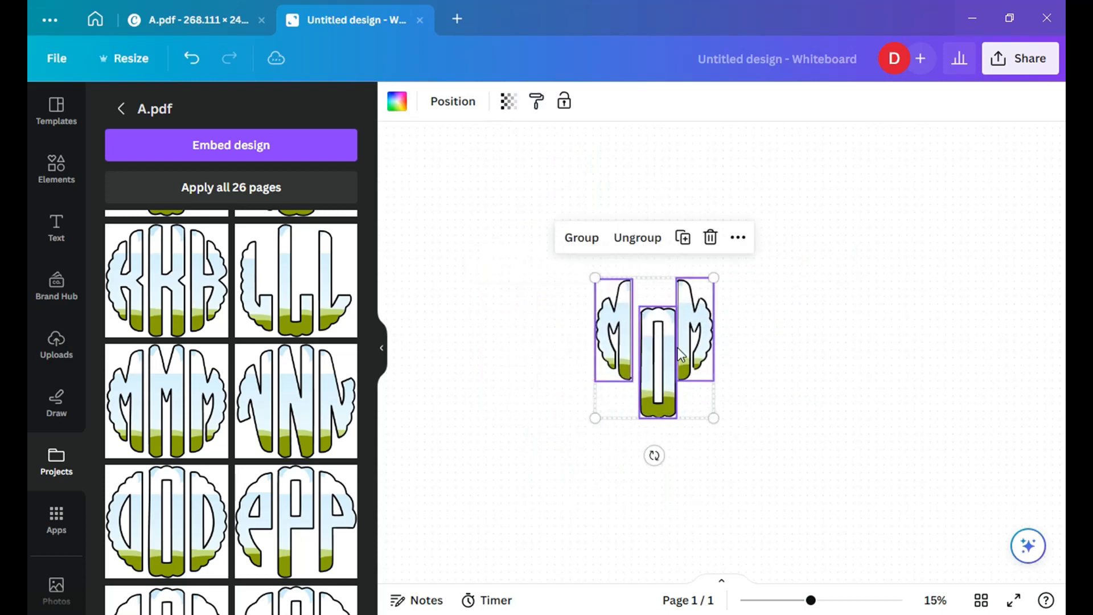
scroll(678, 347, up, 2)
scroll(680, 351, up, 2)
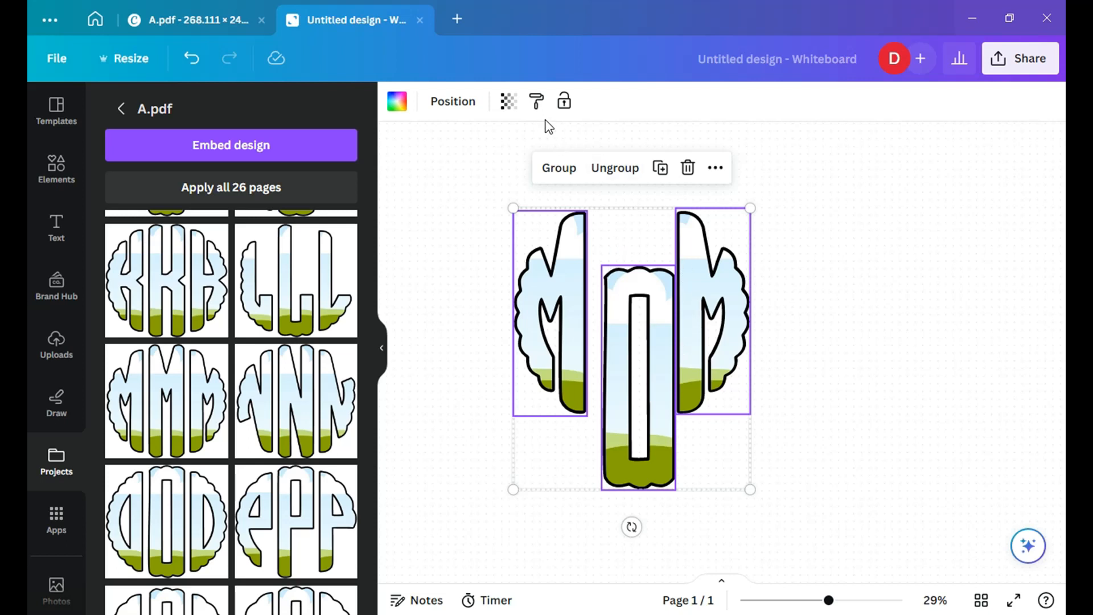
click(452, 102)
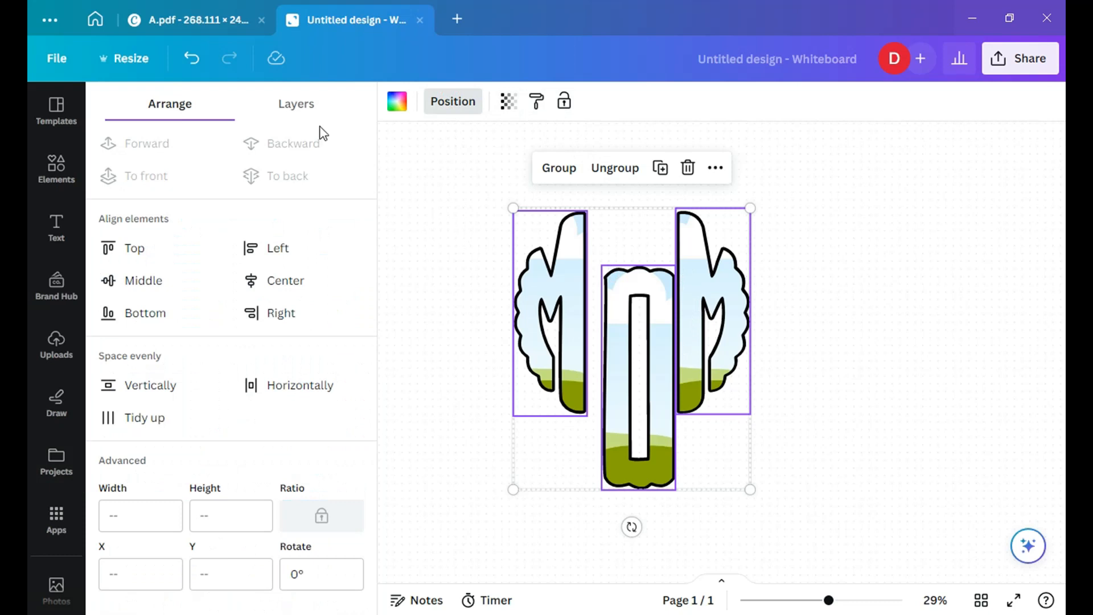
click(289, 106)
click(172, 105)
click(307, 108)
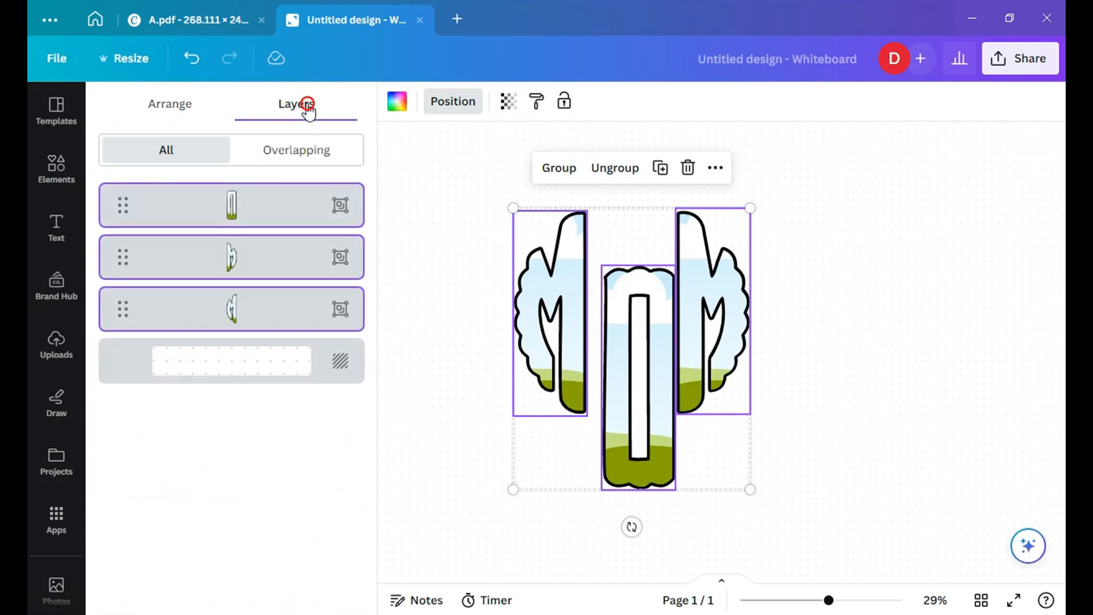
click(161, 110)
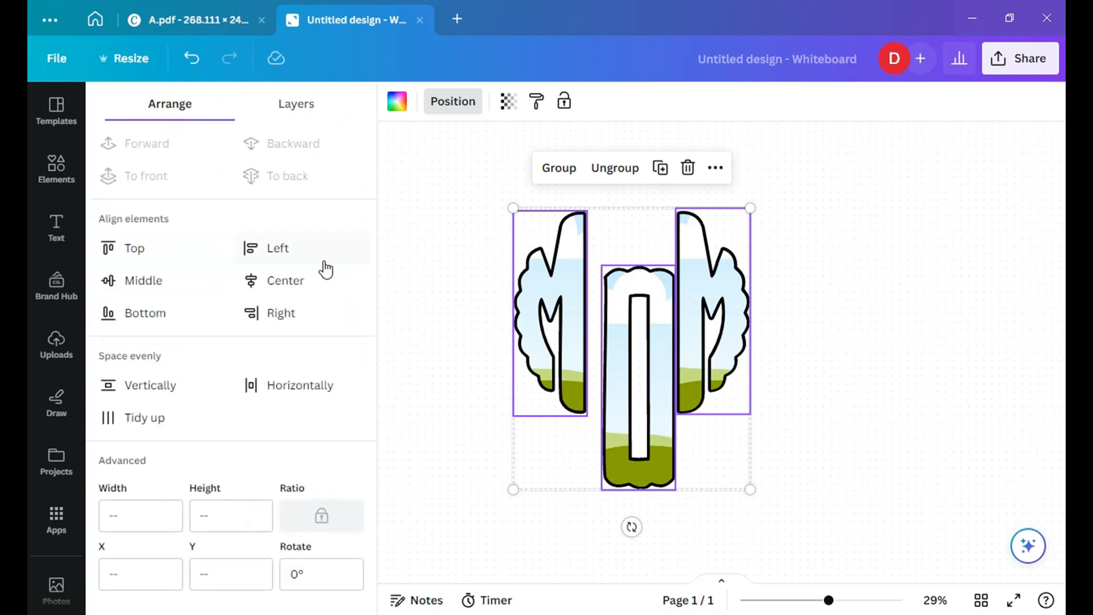
click(139, 418)
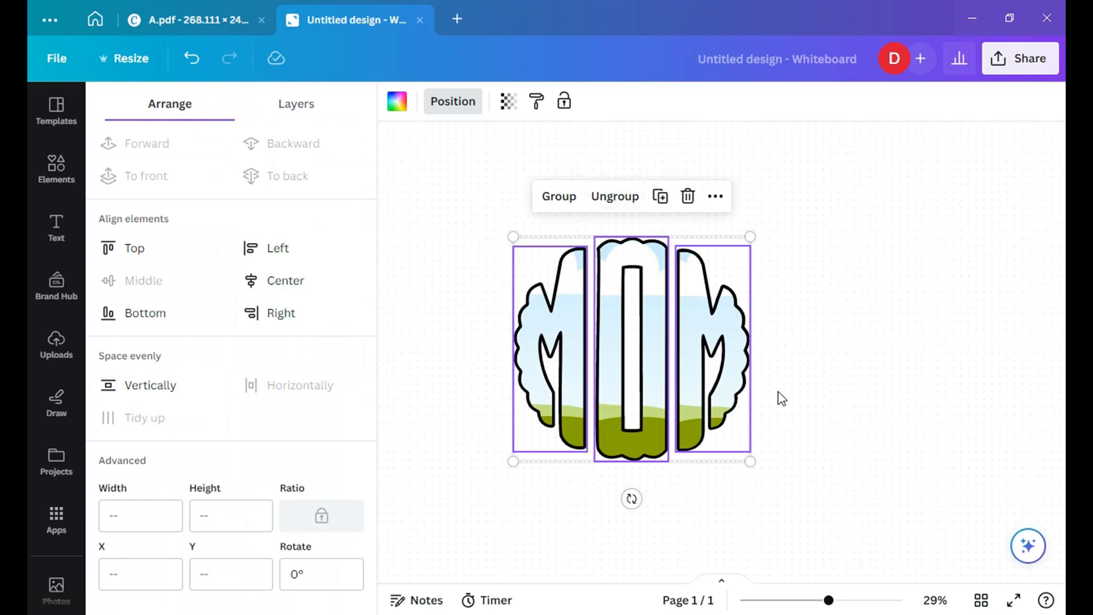
click(450, 265)
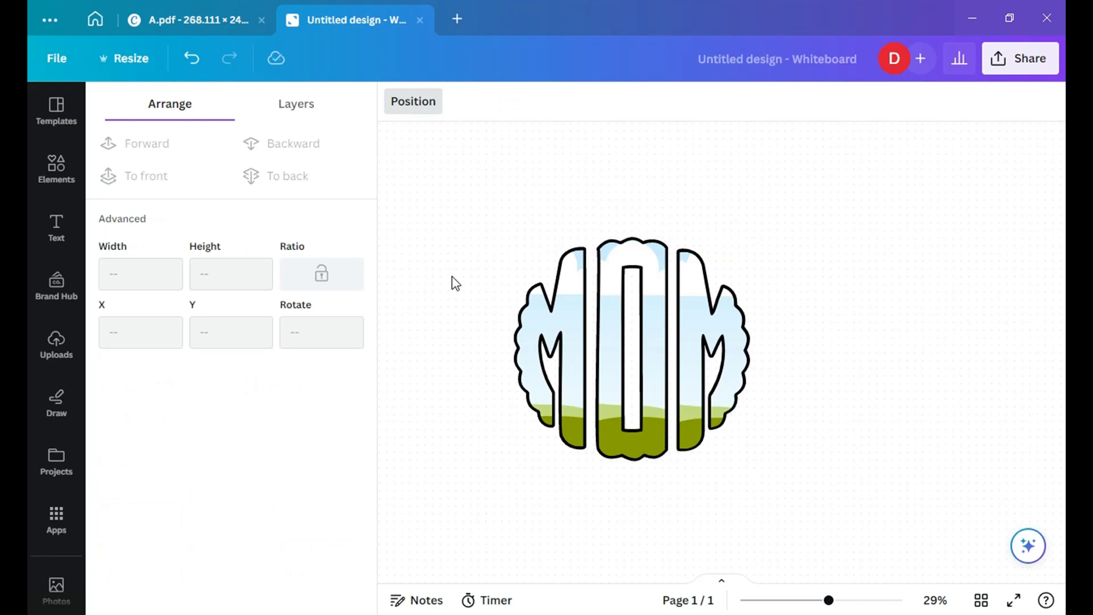
Step: Resize the whiteboard itself to a custom size of 5000 × 5000 px, without making a copy
click(131, 59)
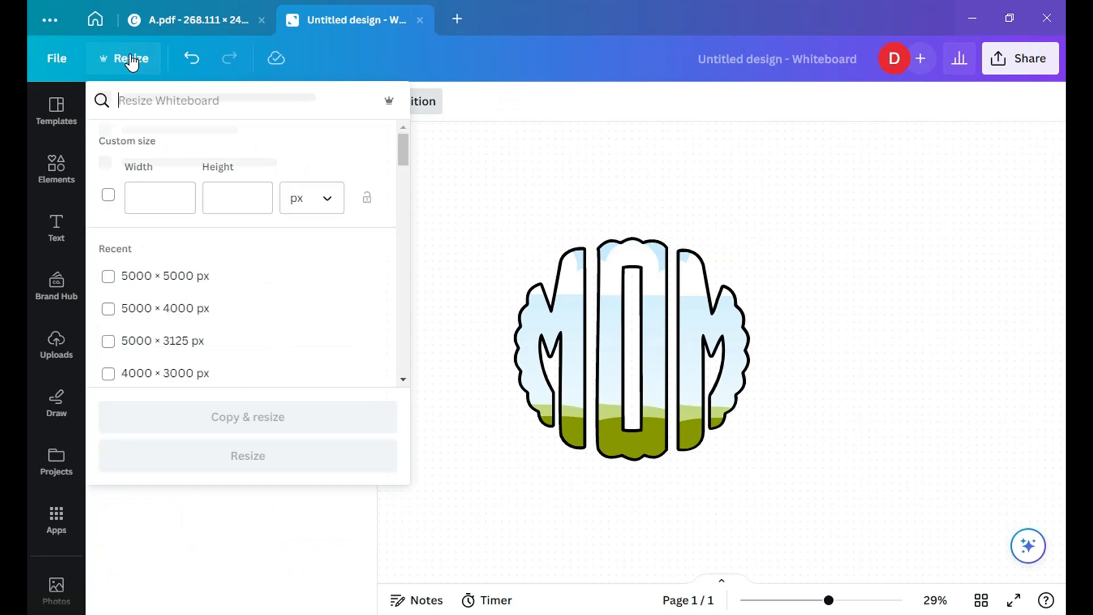
click(154, 203)
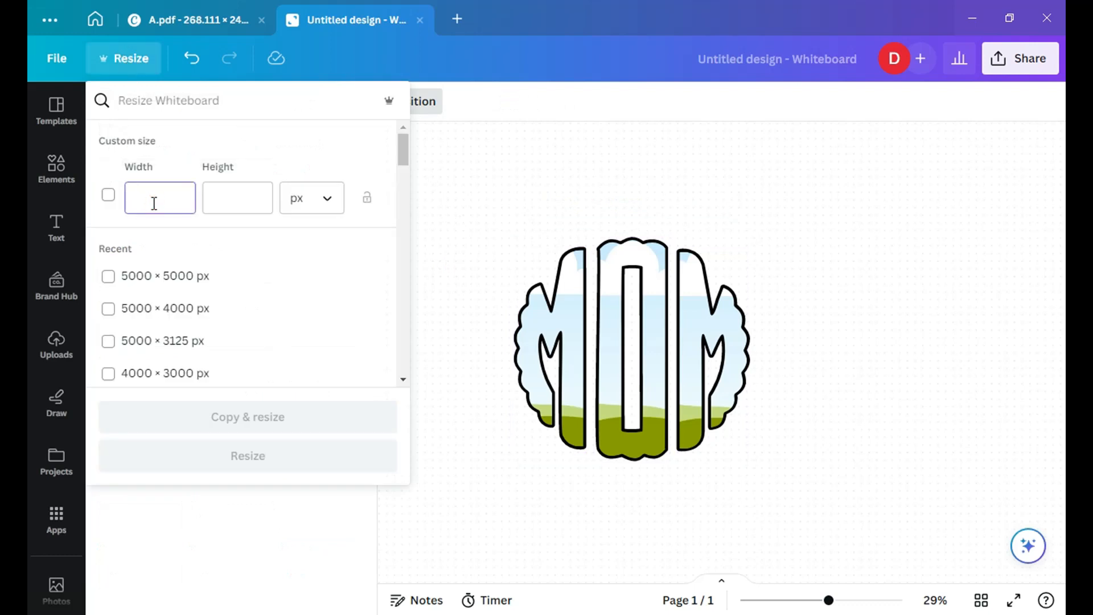
text(5000)
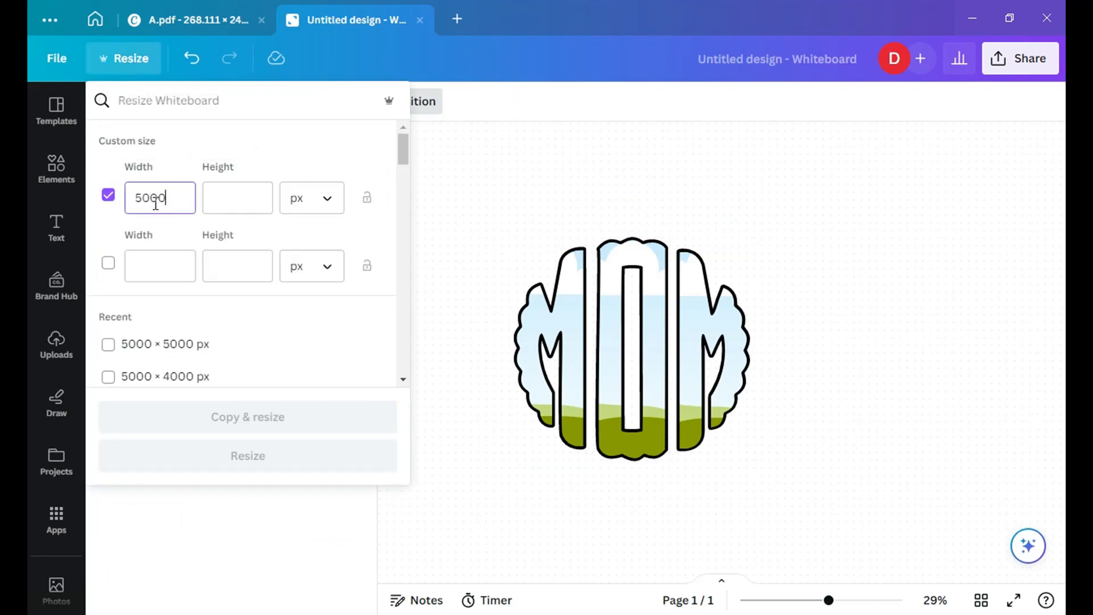
click(221, 200)
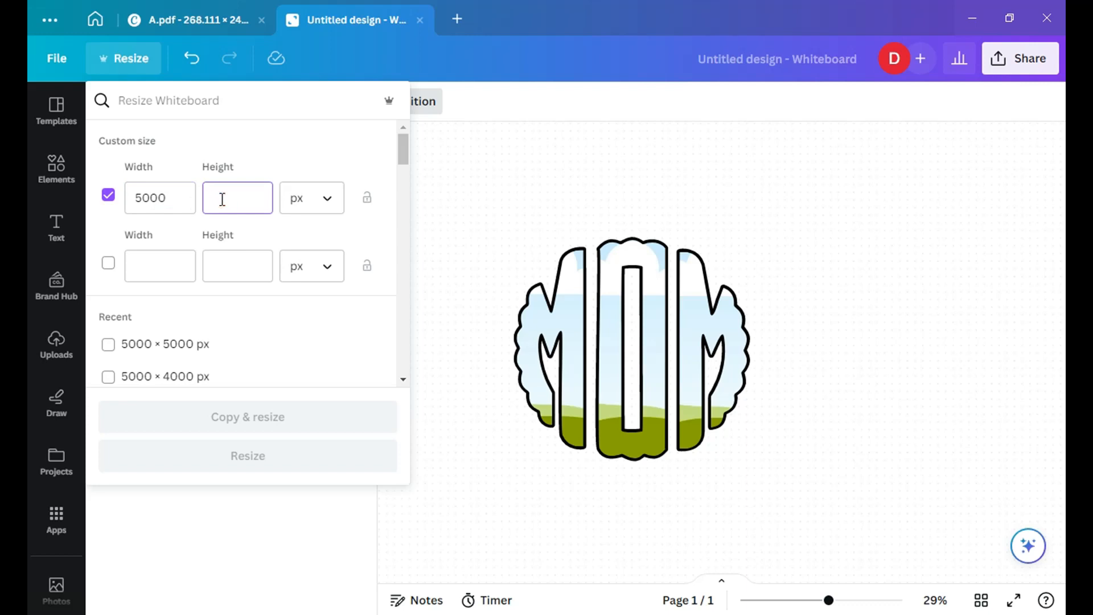
text(5000)
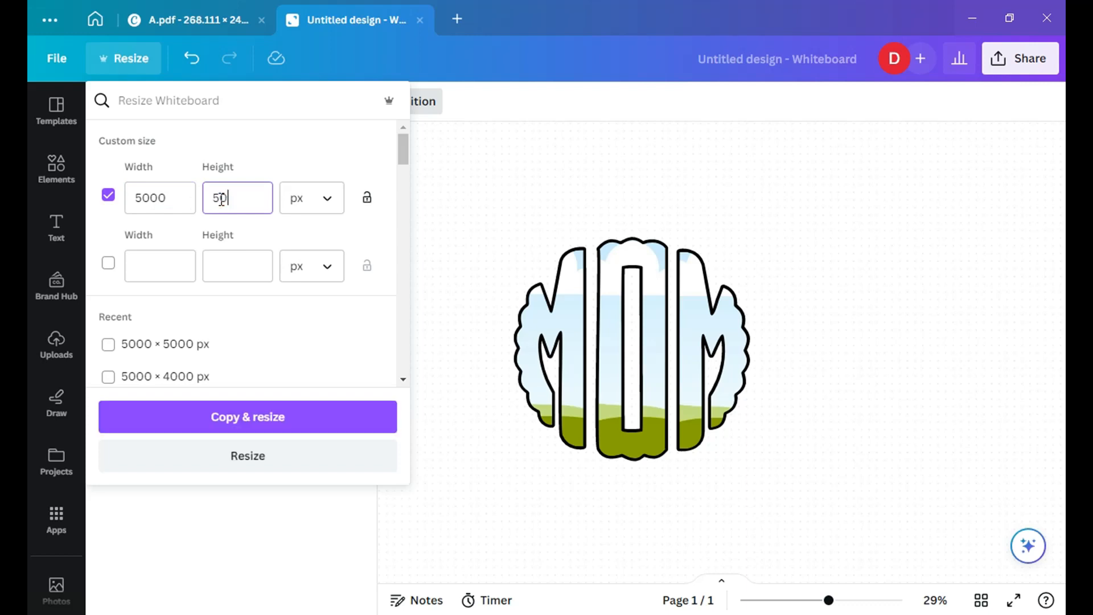
click(249, 460)
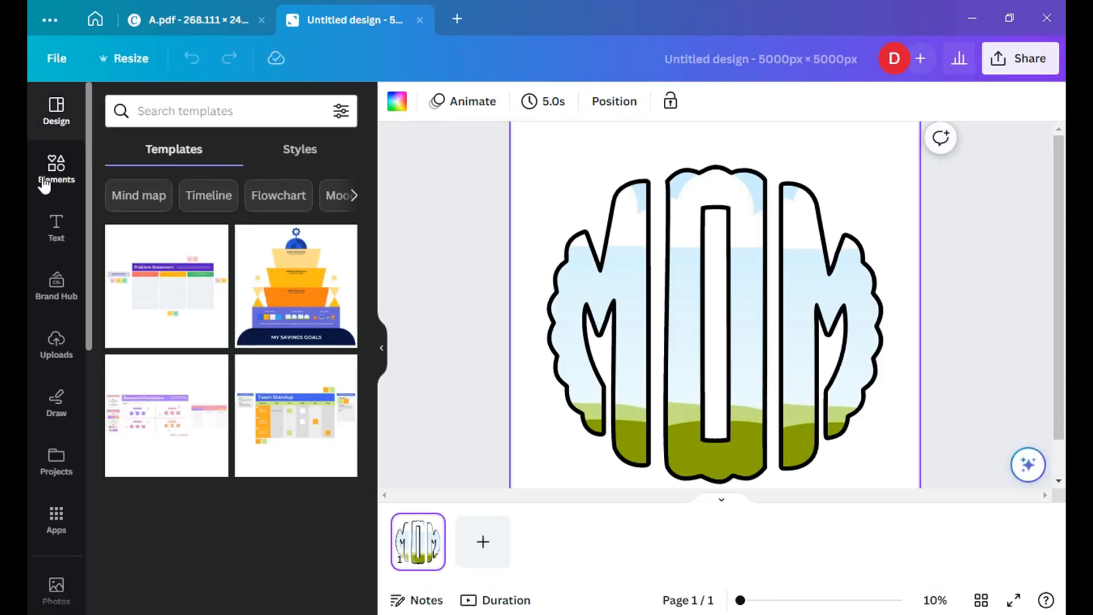
Step: Fill the letter frames with recently used photos: yellow flowers in the first M, the American flag in the O, the floral pattern in the last M
click(56, 173)
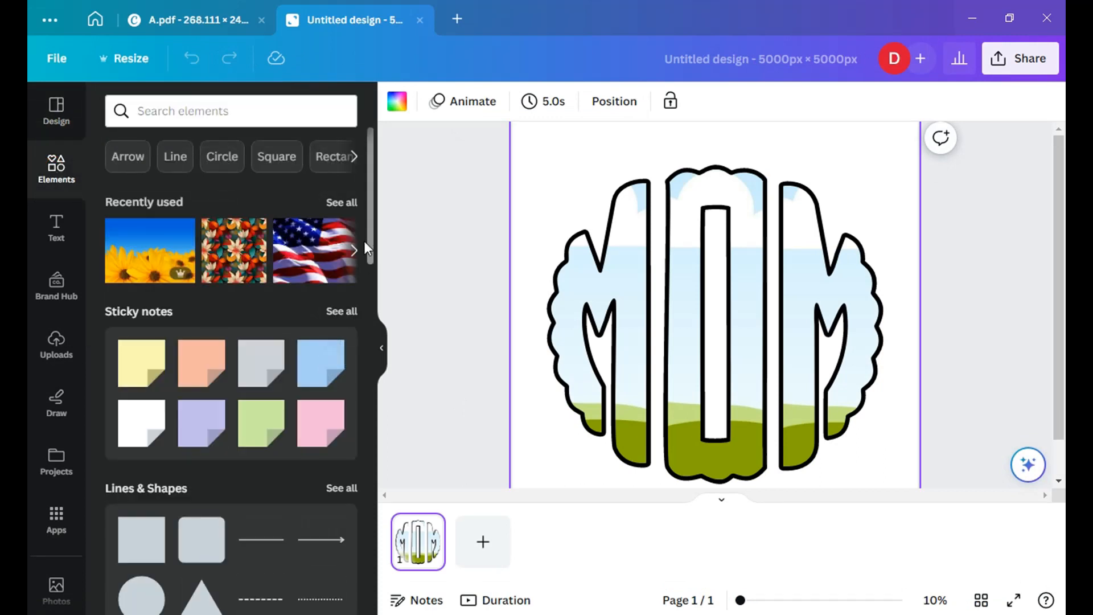
drag(370, 223, 394, 423)
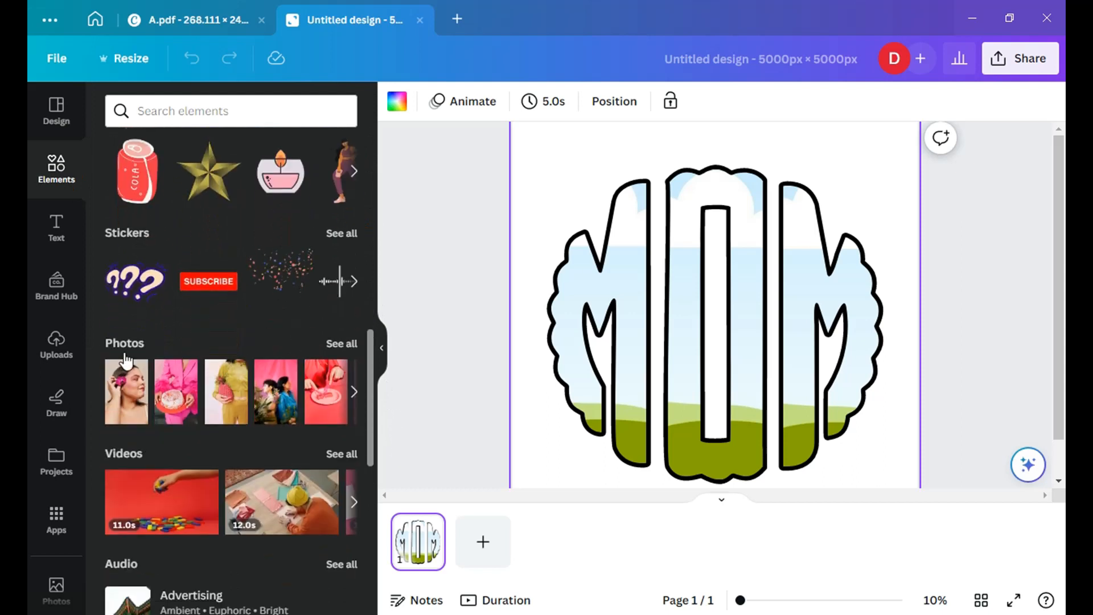
click(339, 345)
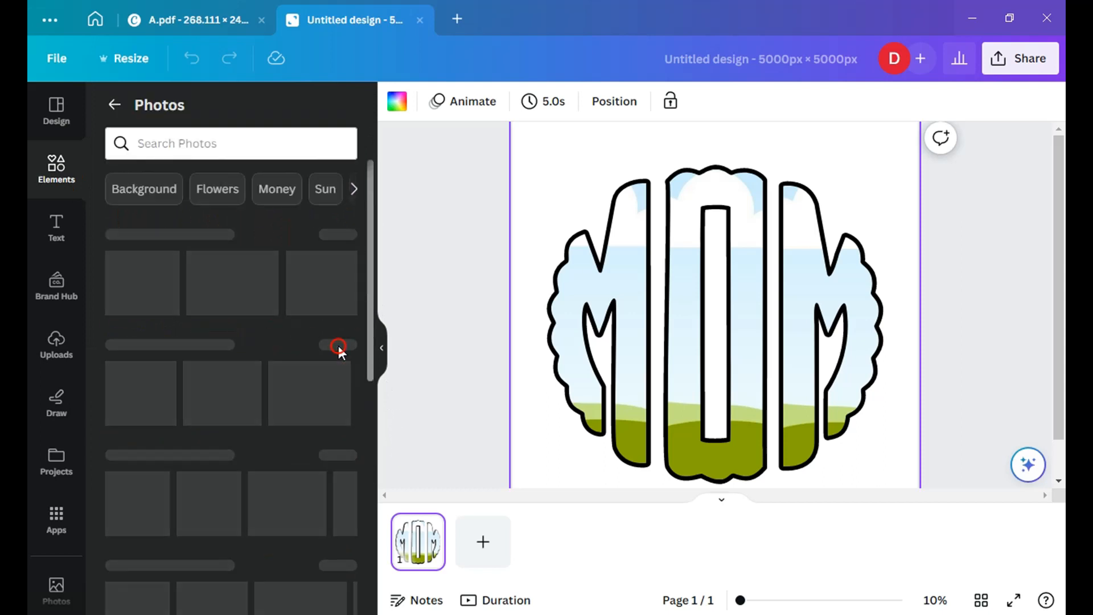
drag(371, 296, 375, 331)
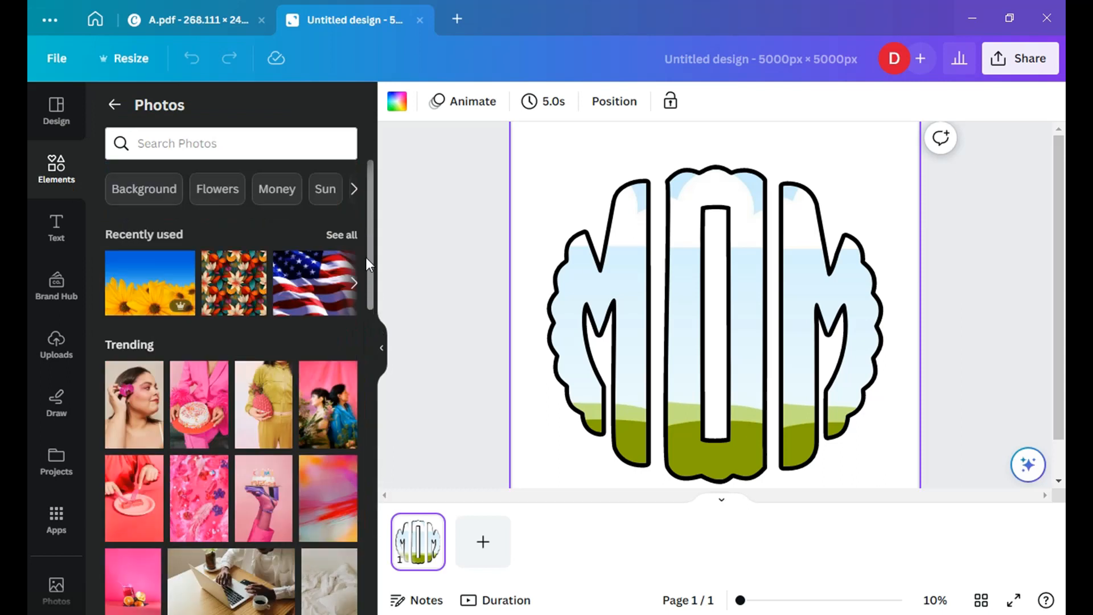
click(338, 236)
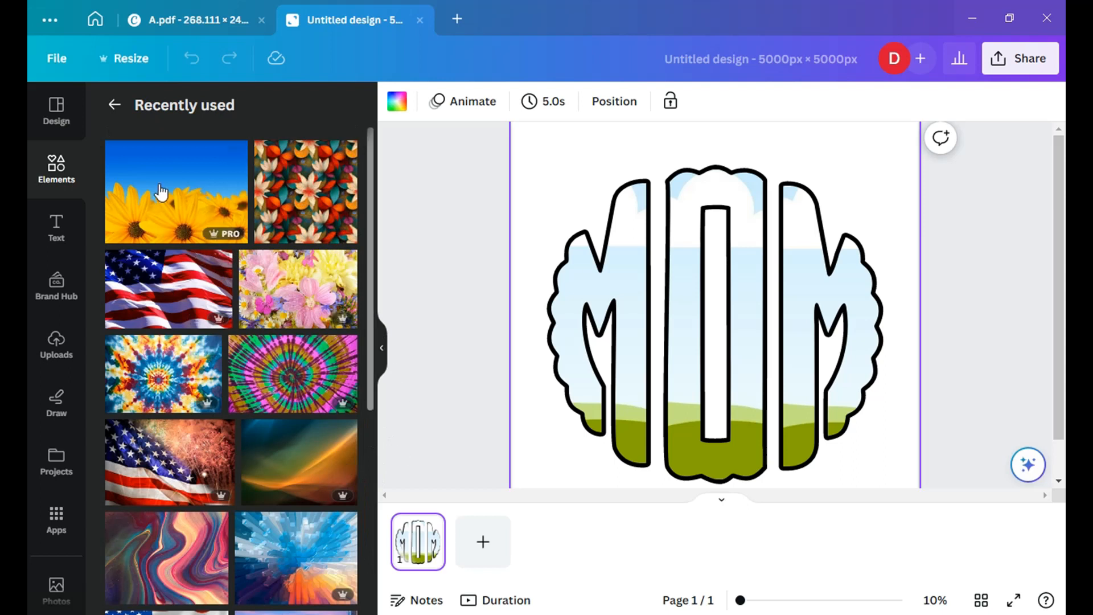
drag(160, 186, 569, 278)
drag(160, 290, 680, 285)
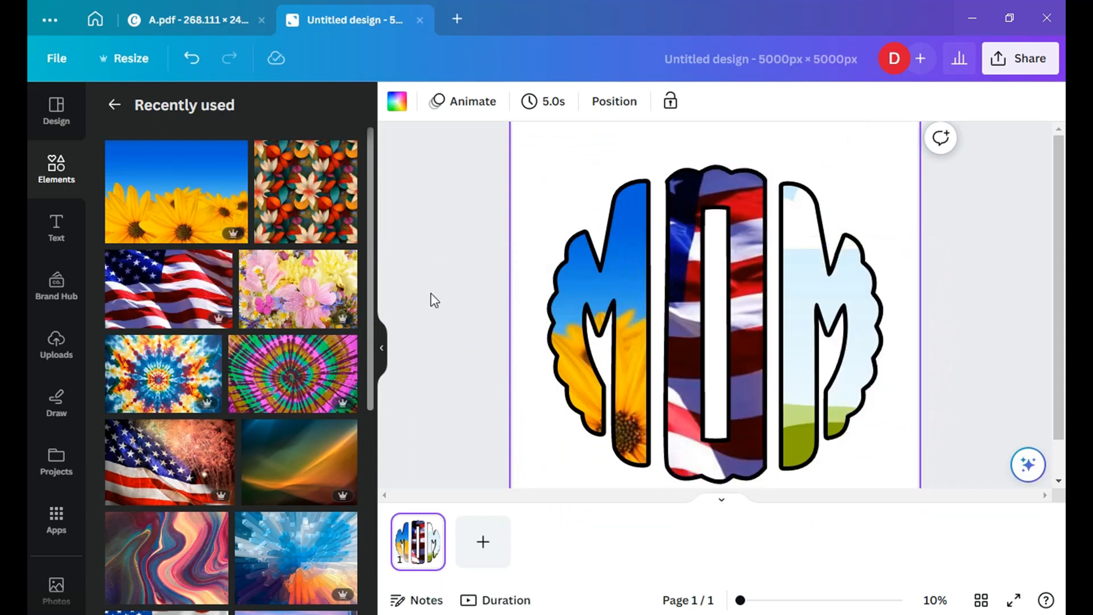
drag(291, 208, 808, 267)
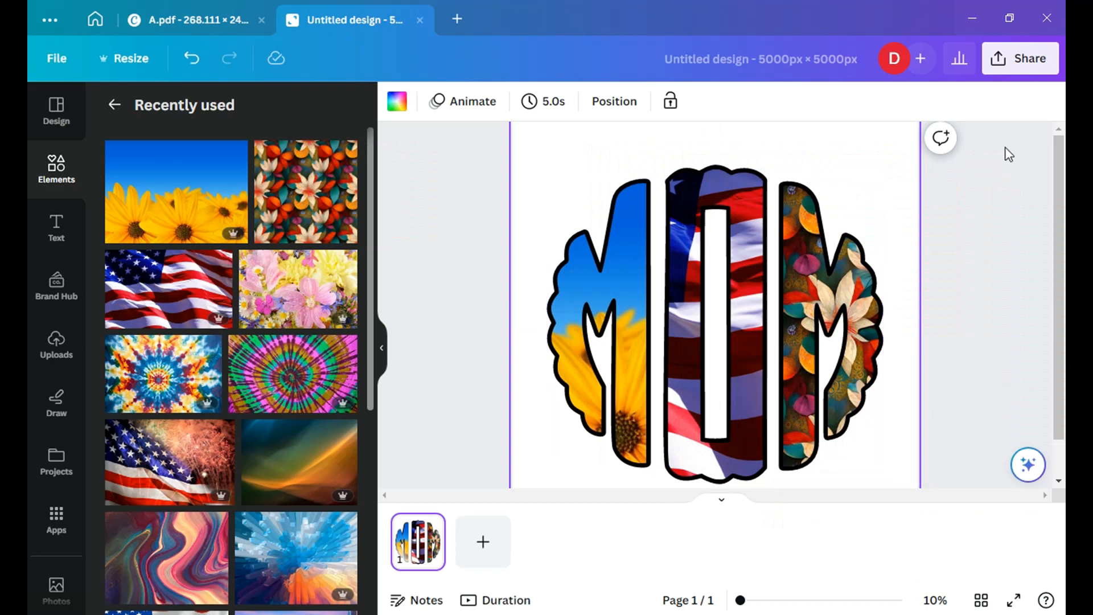
Step: Download the MOM design as a 5000 × 5000 px PNG with a transparent background
click(1025, 59)
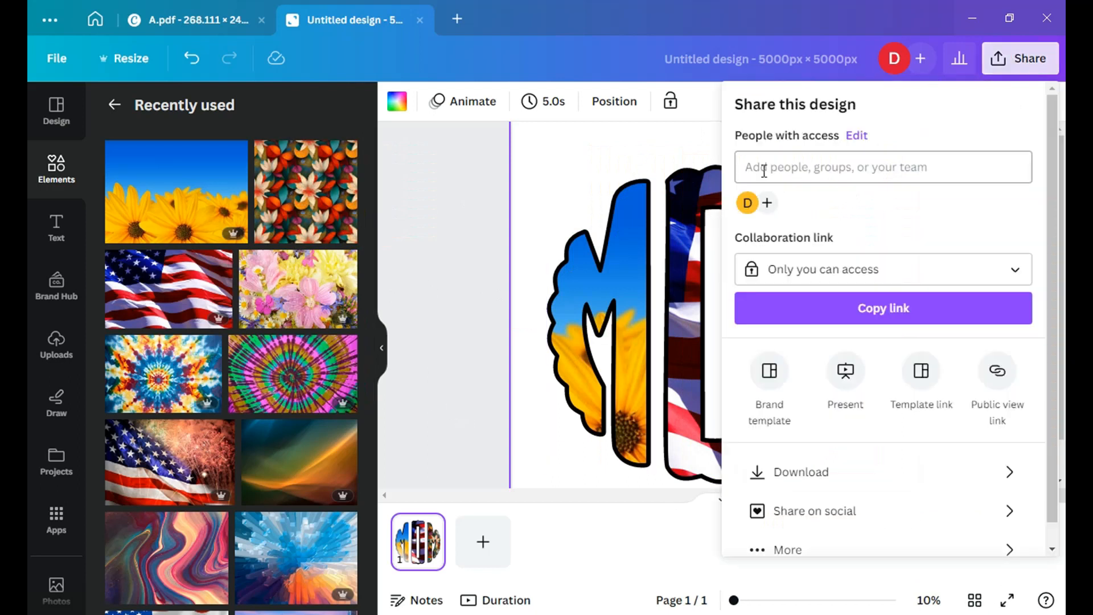
click(809, 474)
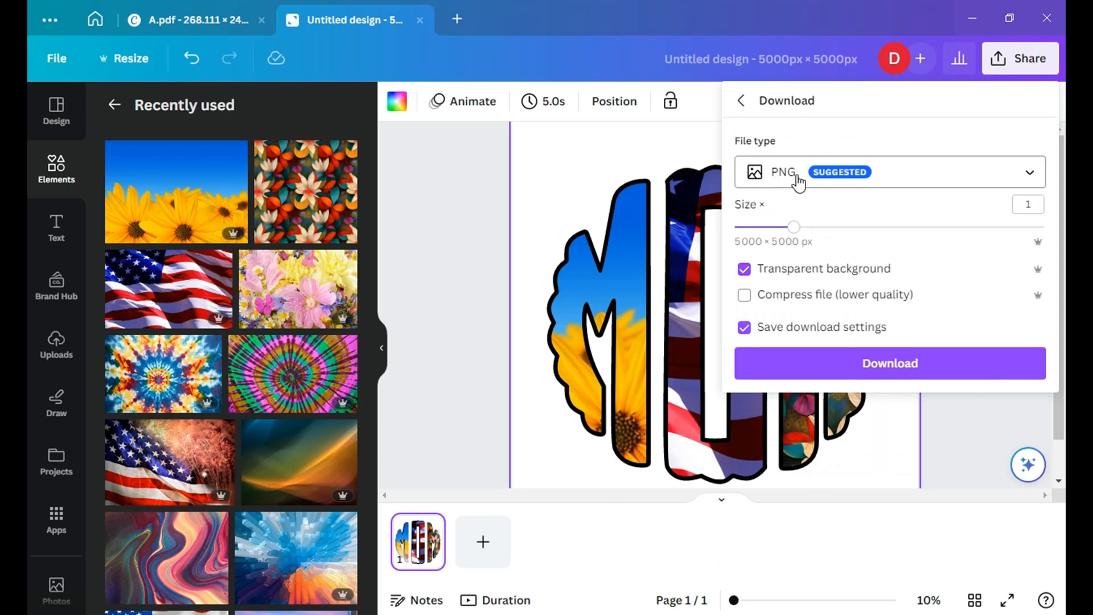
click(890, 365)
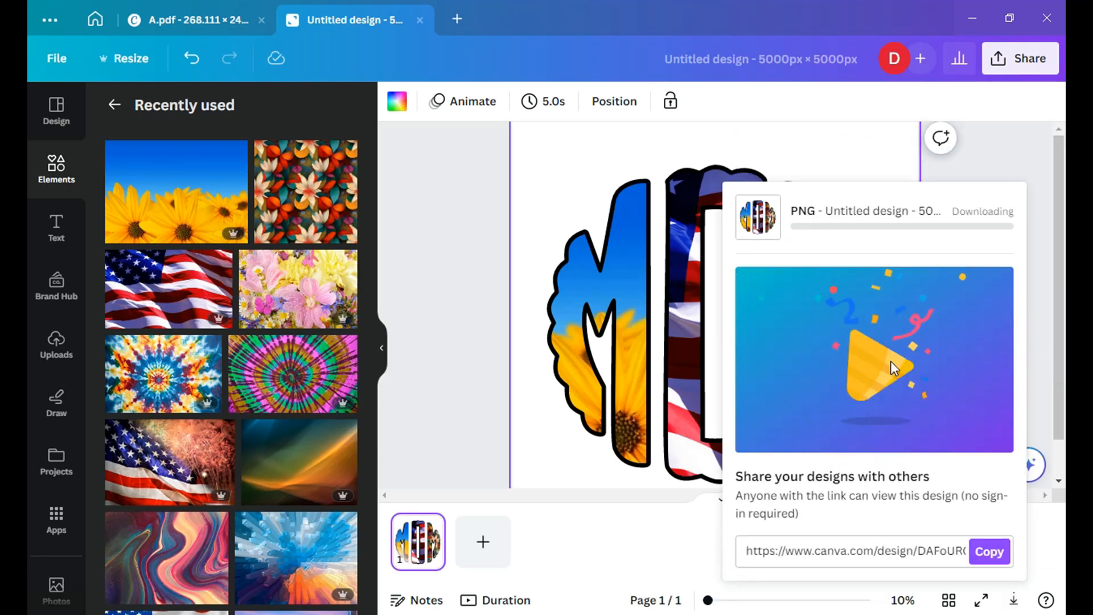